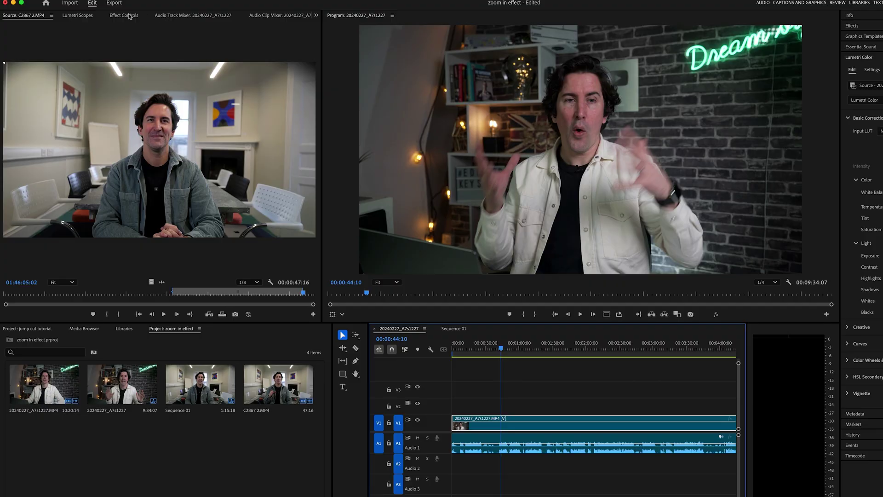
- Raise the clip's Motion Scale to 152 to frame the man tighter
{"action": "left_click", "coordinate": [125, 16]}
{"action": "left_click_drag", "start_coordinate": [117, 65], "coordinate": [138, 58]}
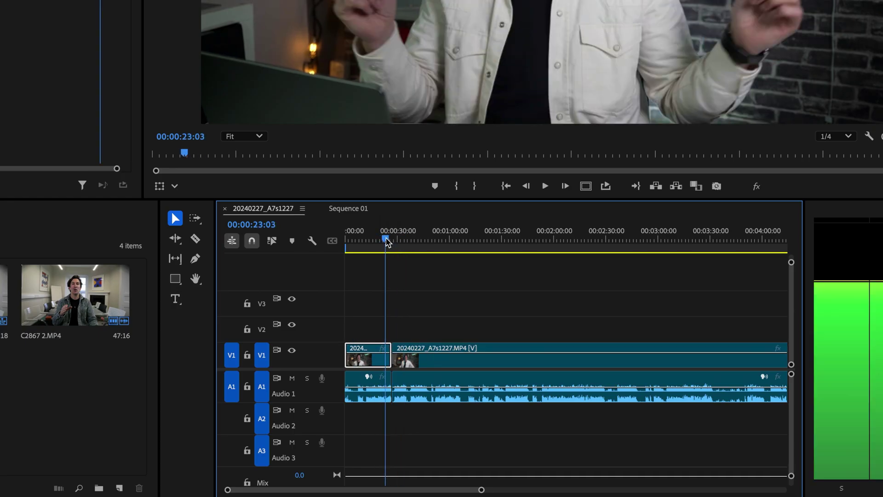
- Apply the Transform video effect to the first V1 clip ending at the jump cut
{"action": "left_click", "coordinate": [371, 371]}
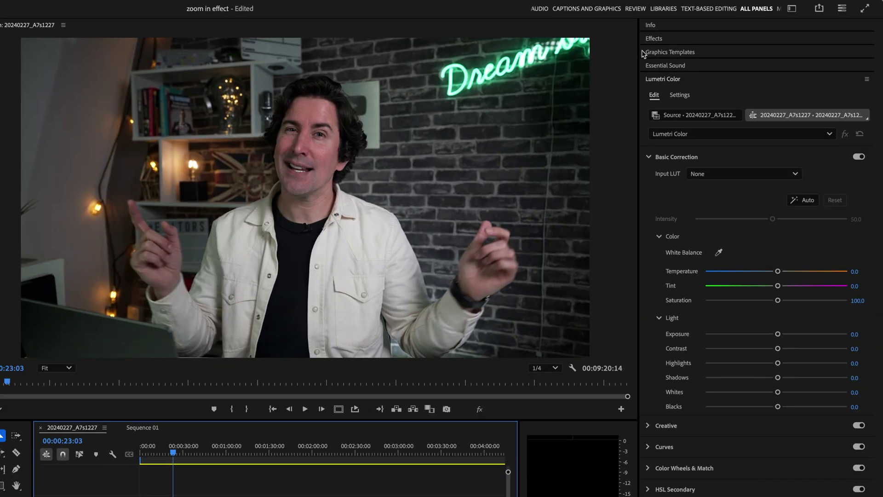
{"action": "left_click", "coordinate": [670, 43]}
{"action": "type", "text": "t"}
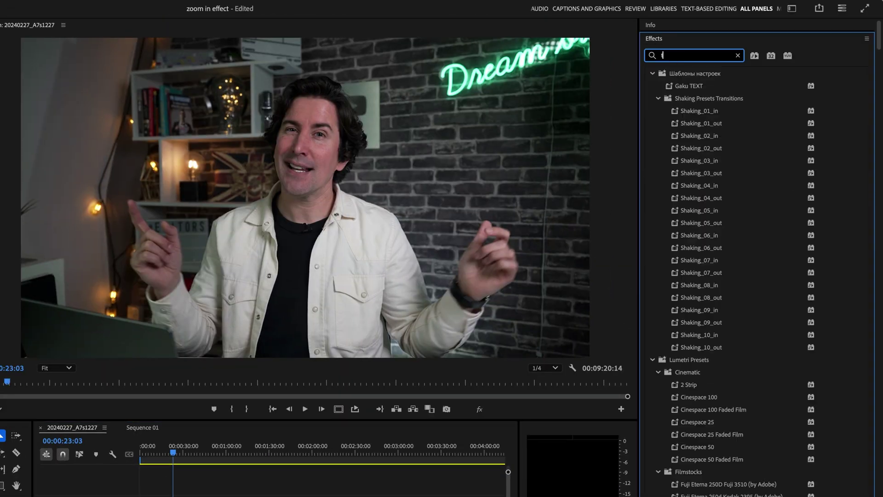
{"action": "type", "text": "ransfr"}
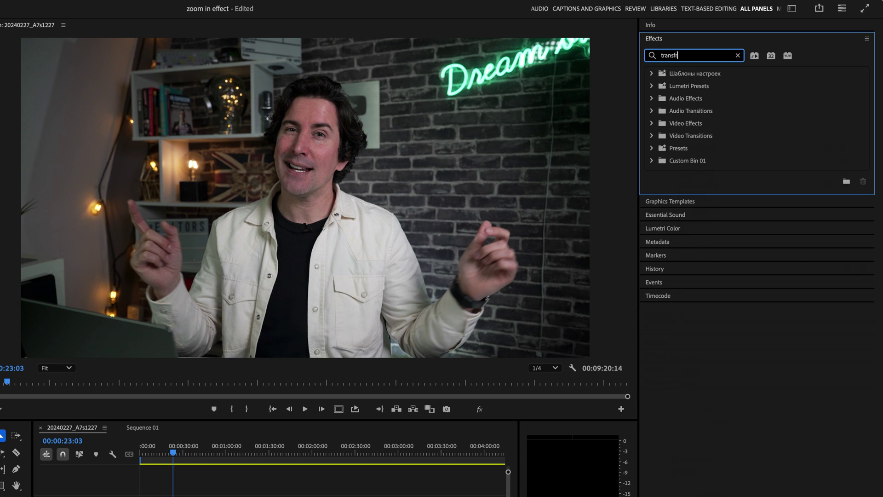
{"action": "key", "text": "BackSpace"}
{"action": "type", "text": "orm"}
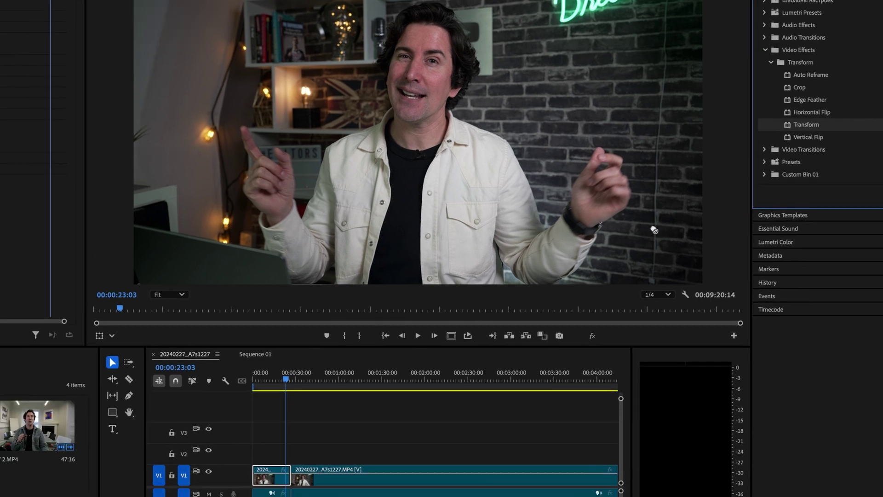
{"action": "mouse_move", "coordinate": [694, 199]}
{"action": "left_mouse_down"}
{"action": "mouse_move", "coordinate": [419, 365]}
{"action": "mouse_move", "coordinate": [452, 366]}
{"action": "left_mouse_up"}
{"action": "key", "text": "="}
{"action": "key", "text": "="}
{"action": "key", "text": "="}
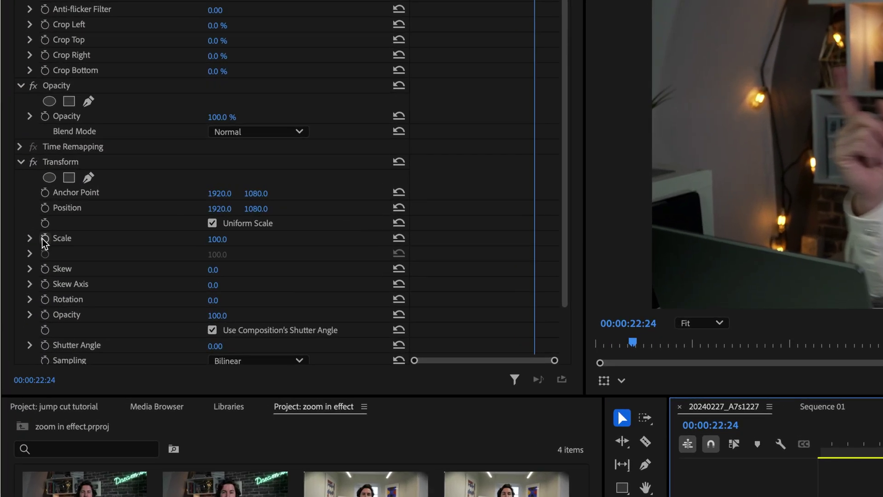
- Keyframe Transform Scale and Position, then a few frames later set Scale to 141
{"action": "left_click", "coordinate": [22, 215]}
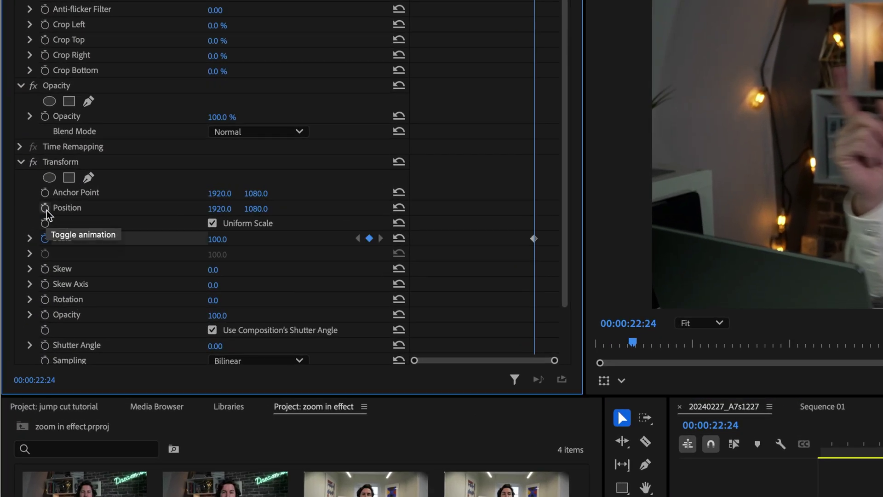
{"action": "left_click", "coordinate": [45, 208]}
{"action": "key", "text": "Right"}
{"action": "key", "text": "Right"}
{"action": "key", "text": "Right"}
{"action": "key", "text": "Right"}
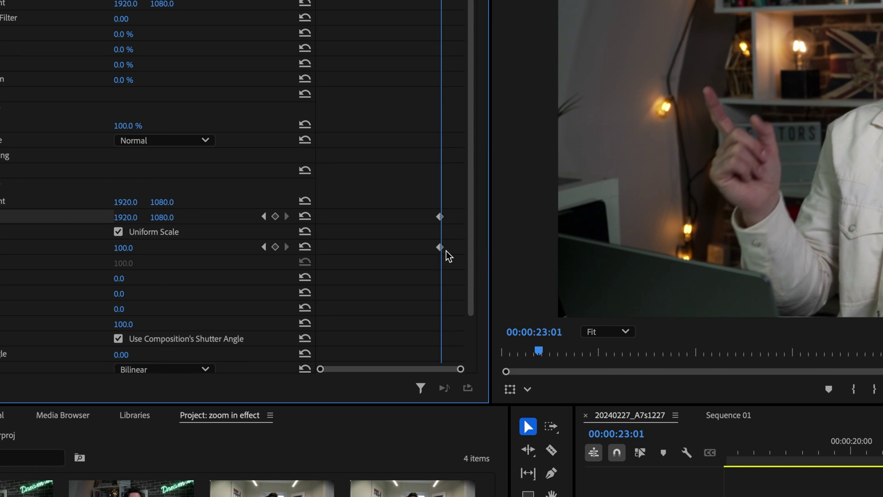
{"action": "key", "text": "Right"}
{"action": "key", "text": "Right"}
{"action": "key", "text": "Right"}
{"action": "key", "text": "Right"}
{"action": "scroll", "coordinate": [445, 255], "scroll_direction": "up", "scroll_amount": 2, "text": "alt"}
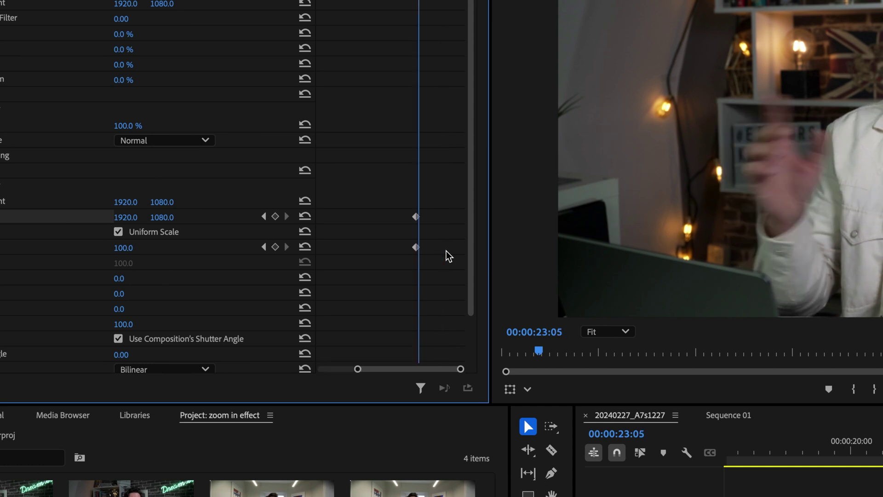
{"action": "scroll", "coordinate": [445, 255], "scroll_direction": "up", "scroll_amount": 2, "text": "alt"}
{"action": "scroll", "coordinate": [445, 256], "scroll_direction": "up", "scroll_amount": 2, "text": "alt"}
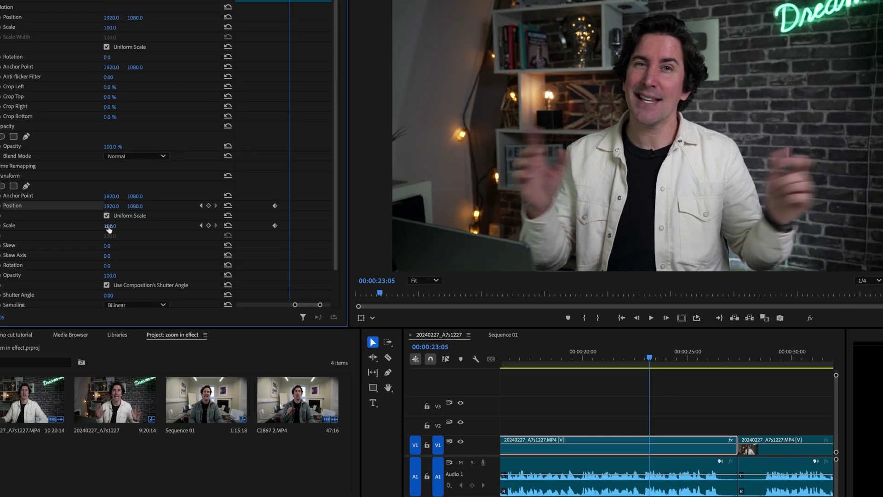
{"action": "left_click_drag", "start_coordinate": [123, 247], "coordinate": [159, 247]}
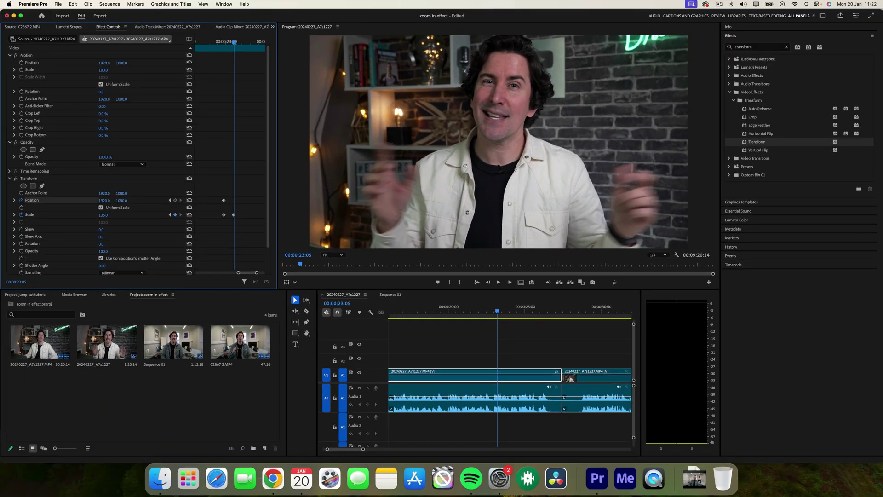
{"action": "left_click_drag", "start_coordinate": [111, 207], "coordinate": [145, 200]}
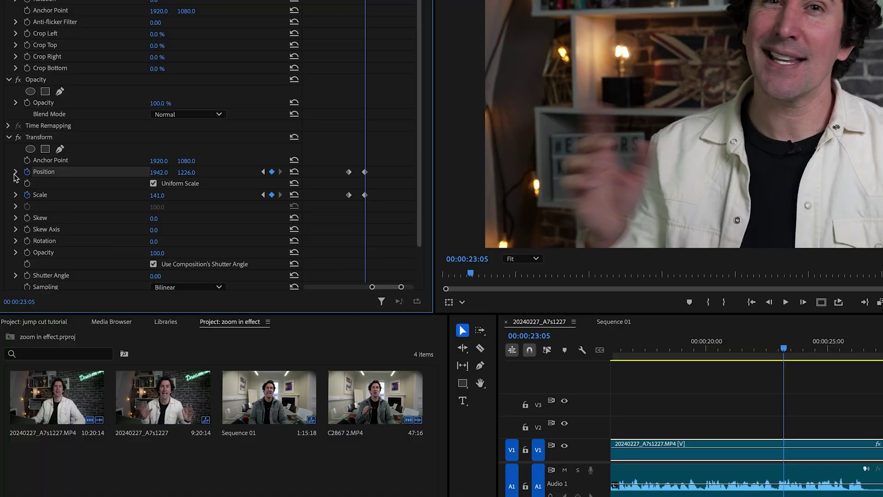
- Reveal the Position and Scale velocity graphs and select the scale keyframes for easing
{"action": "left_click", "coordinate": [13, 201]}
{"action": "left_click", "coordinate": [15, 226]}
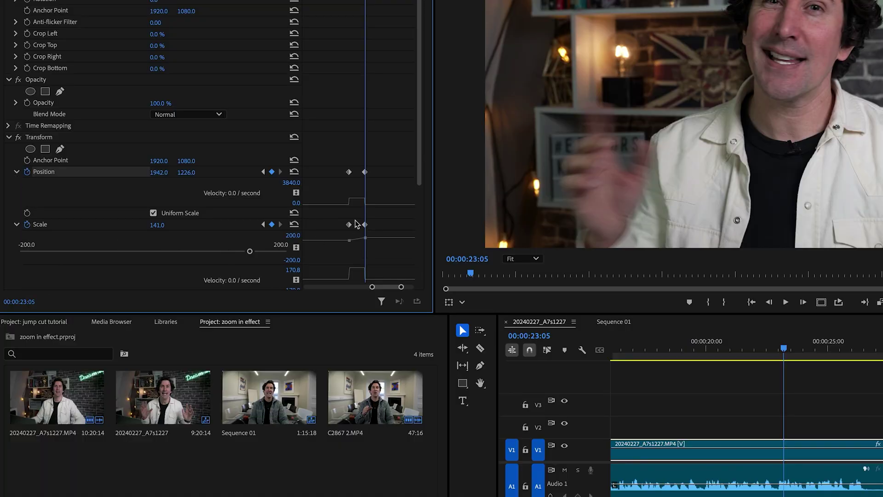
{"action": "scroll", "coordinate": [352, 227], "scroll_direction": "down", "scroll_amount": 1}
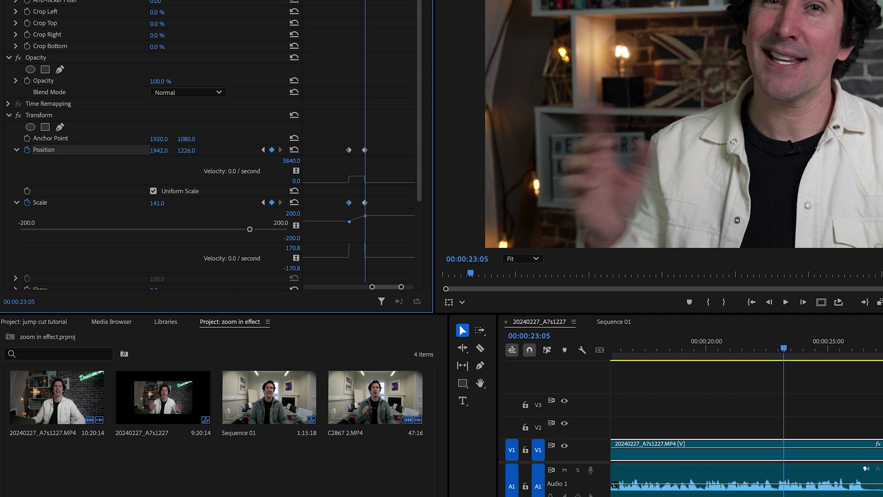
{"action": "left_click", "coordinate": [349, 222]}
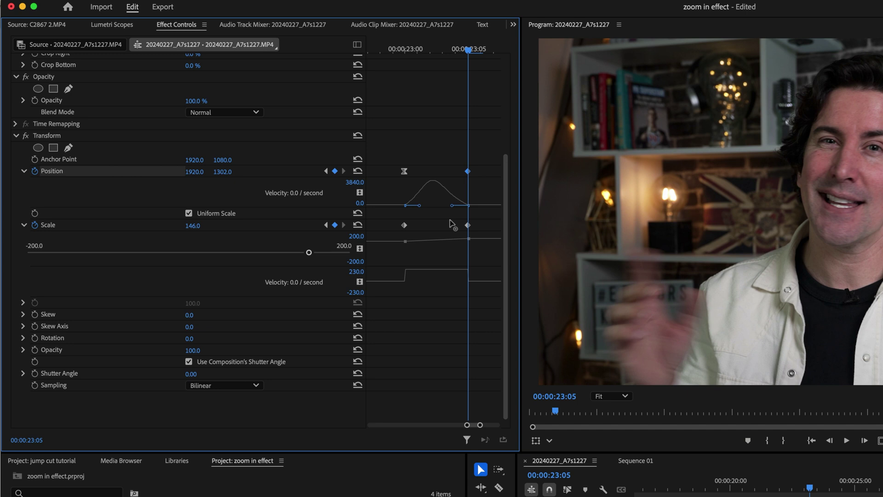
{"action": "left_click", "coordinate": [405, 242]}
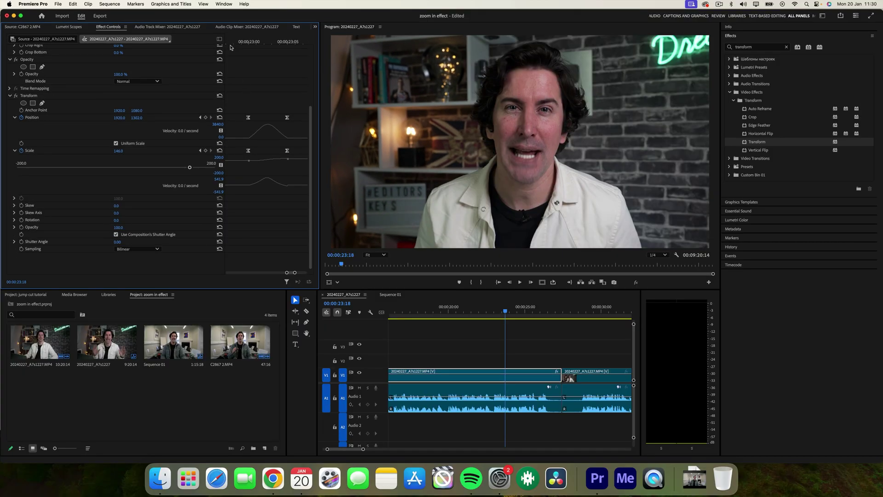
{"action": "key", "text": "space"}
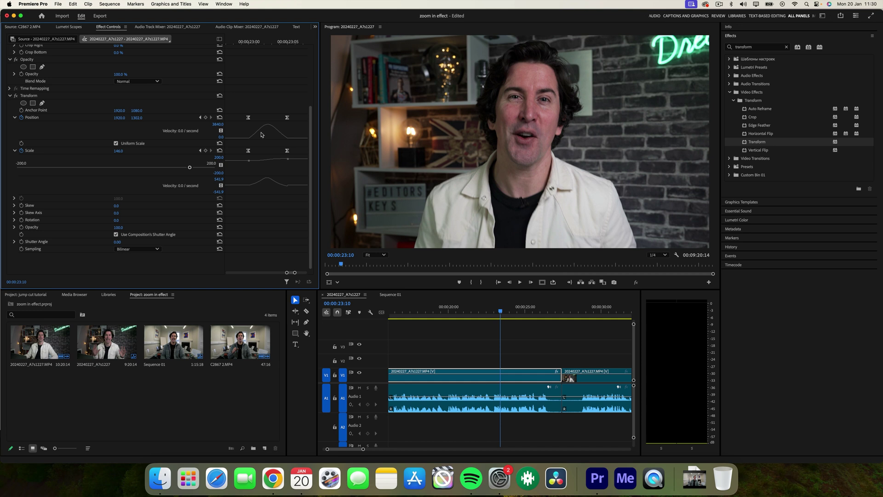
{"action": "key", "text": "space"}
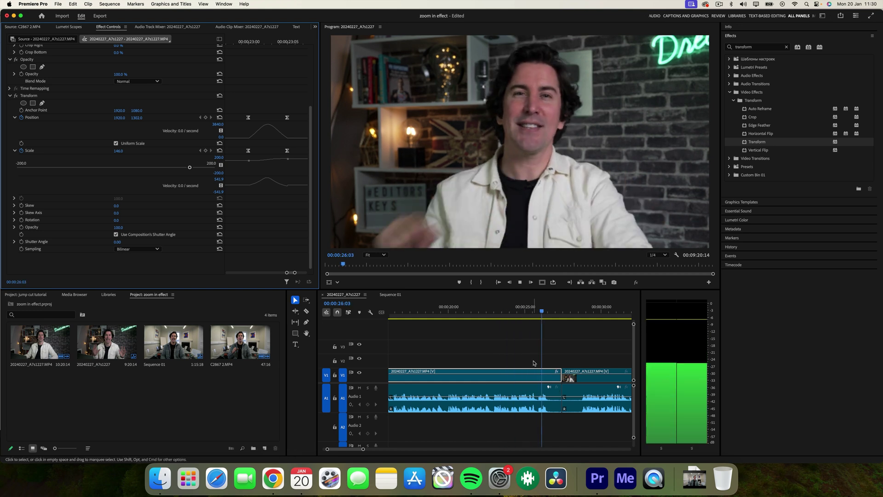